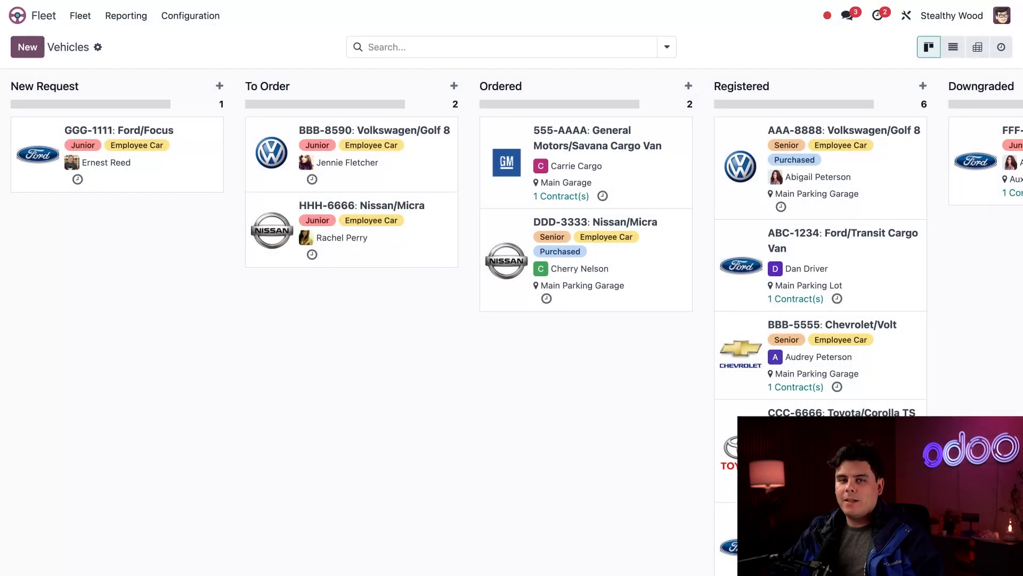
Open the fleet Services list and create a new service described as Replacement Sliding Door.
click(80, 15)
click(94, 78)
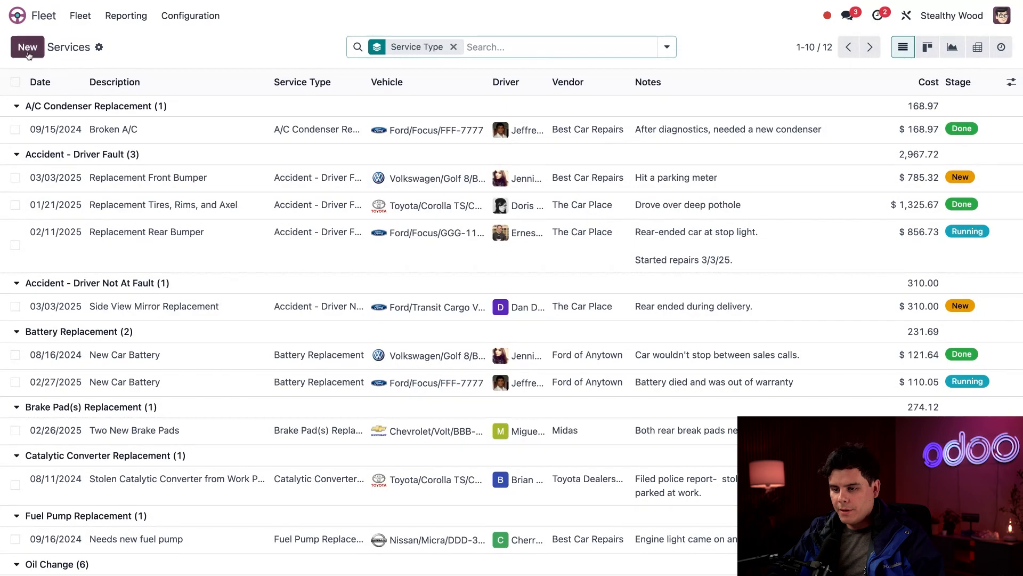
click(26, 47)
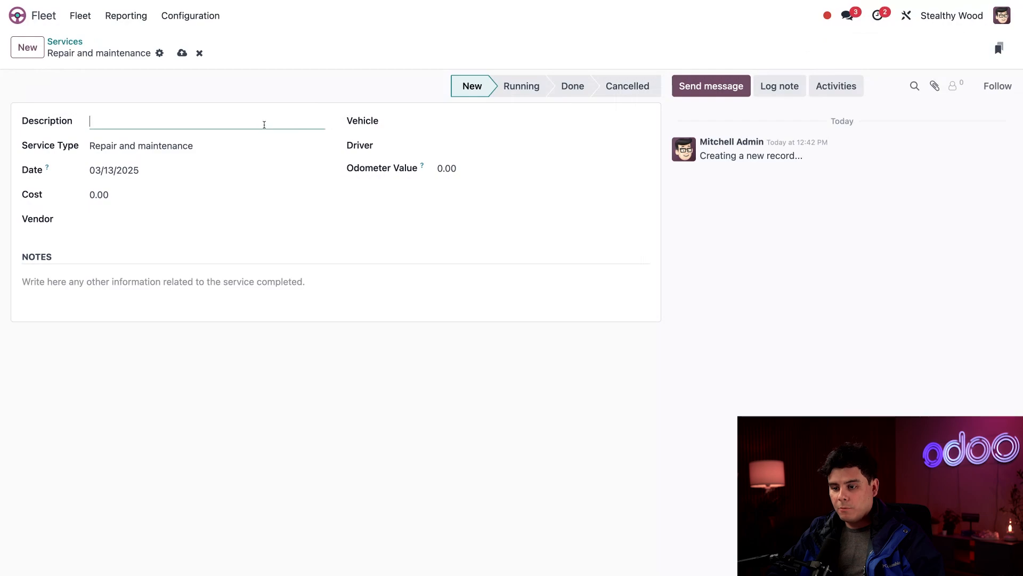
text(Re)
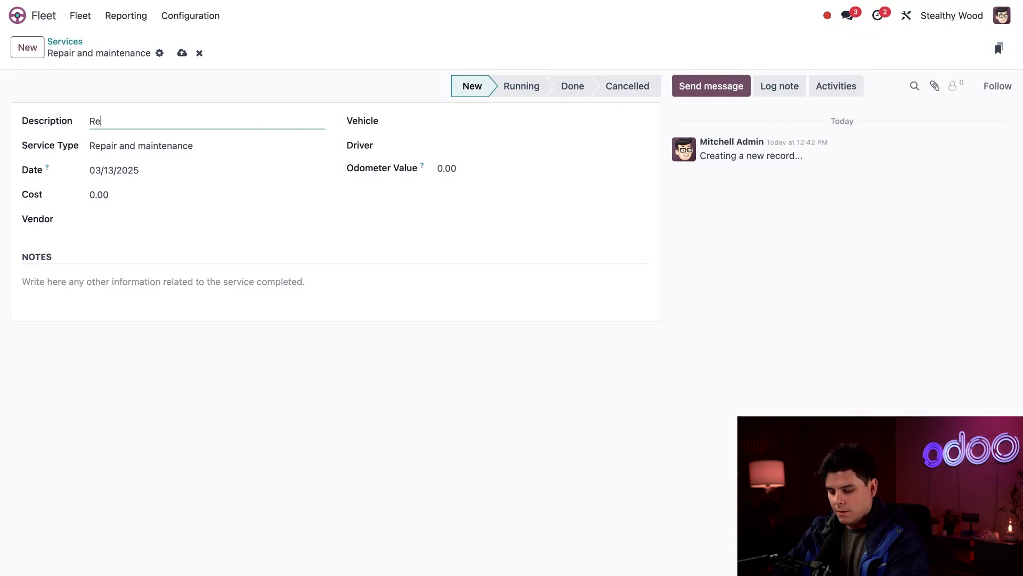
text(placement Sli)
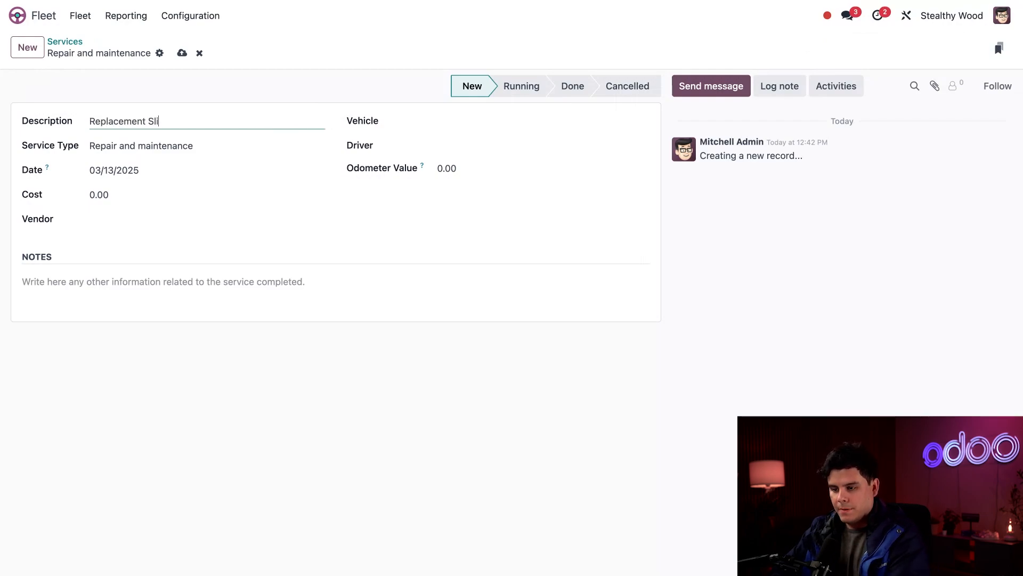
text(ding Door)
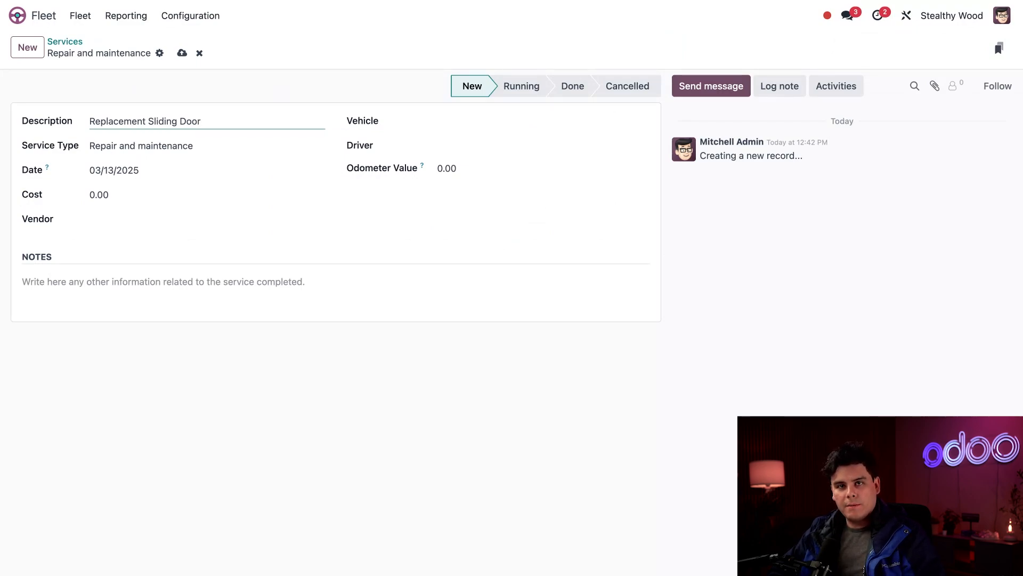
Set the service type to Accident - Driver Not At Fault.
click(254, 143)
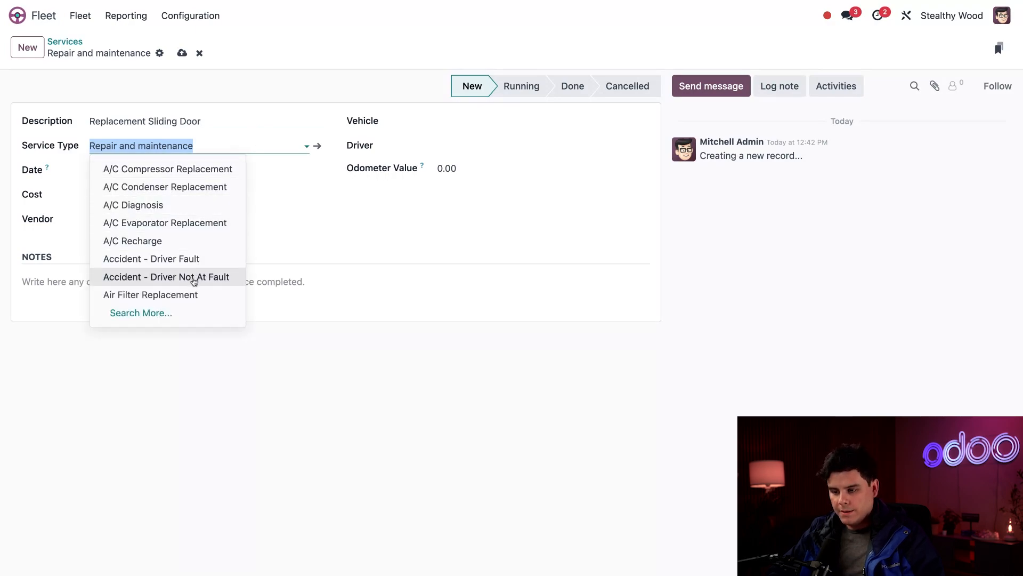
click(194, 277)
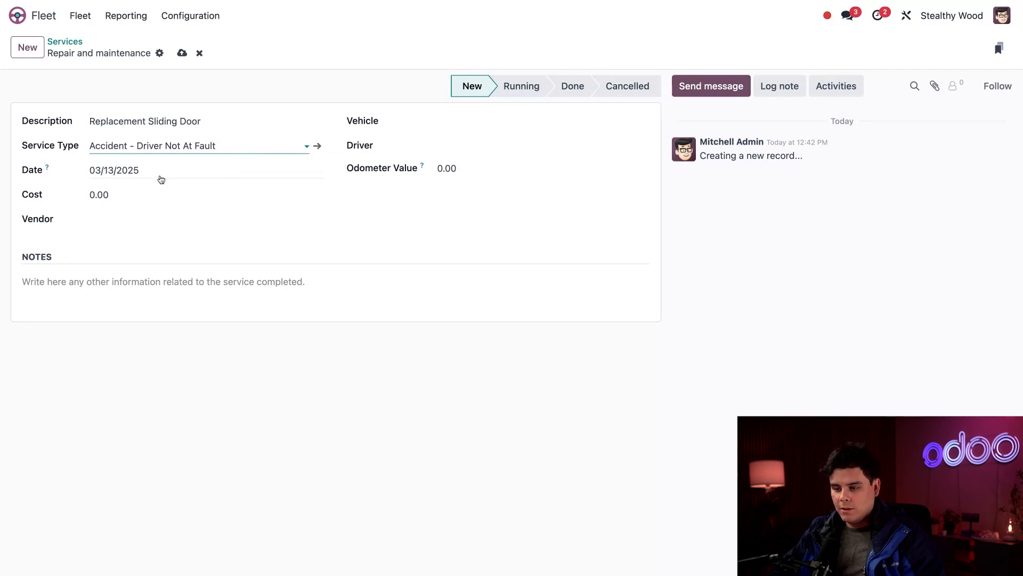
click(160, 178)
click(378, 220)
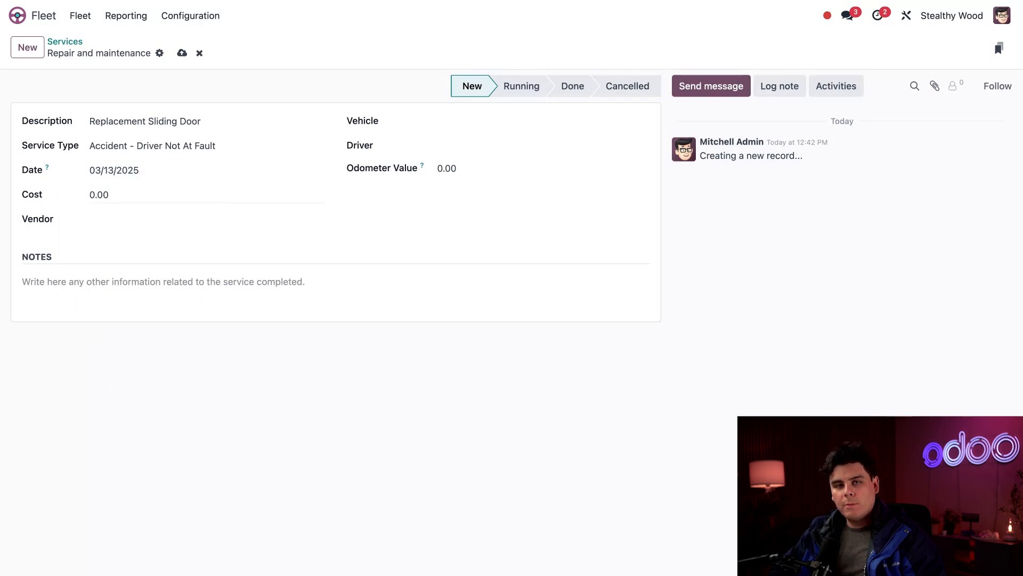
Search for and choose The Car Place as the vendor.
click(127, 195)
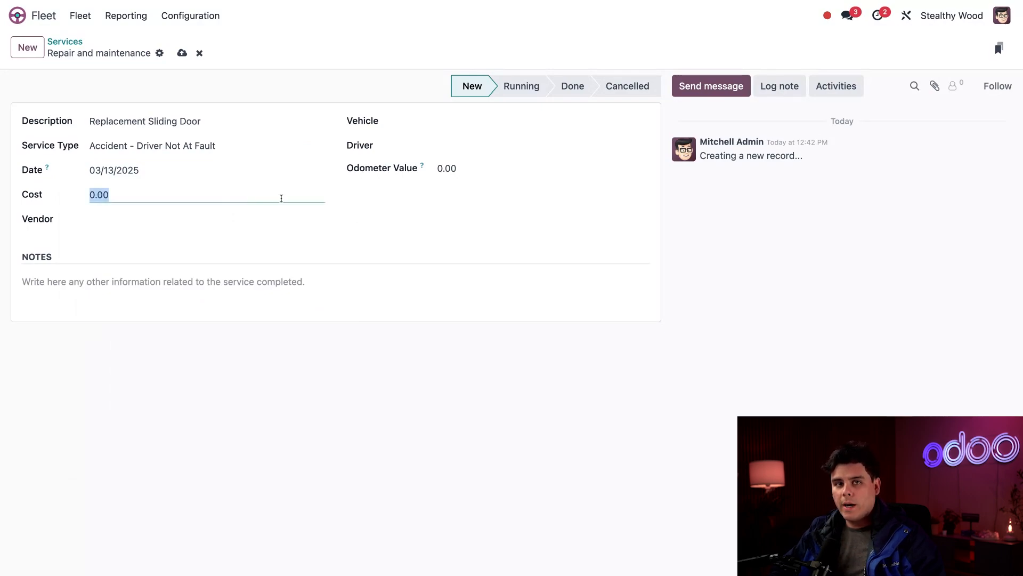
click(194, 222)
text(the )
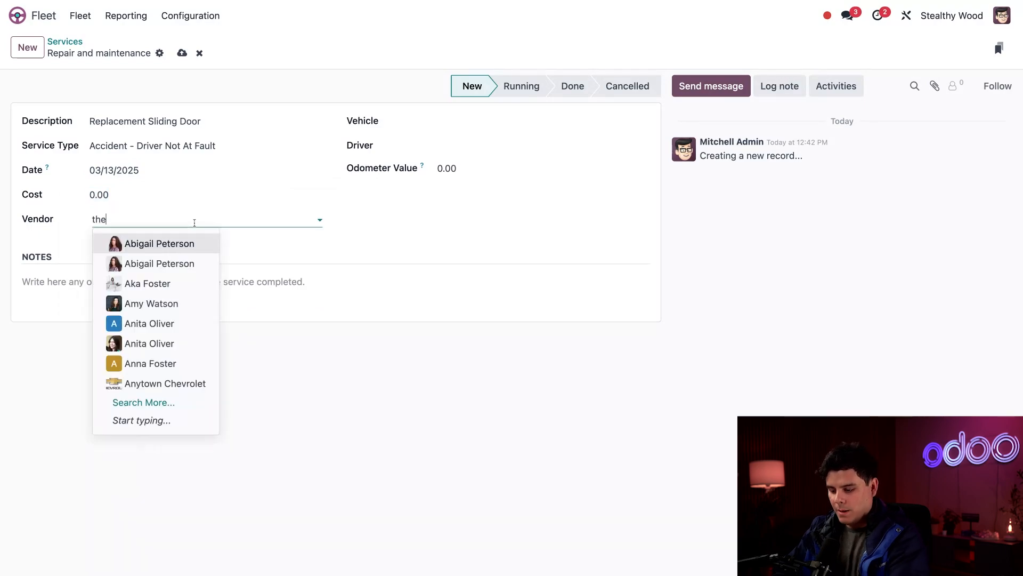
text(car)
click(197, 242)
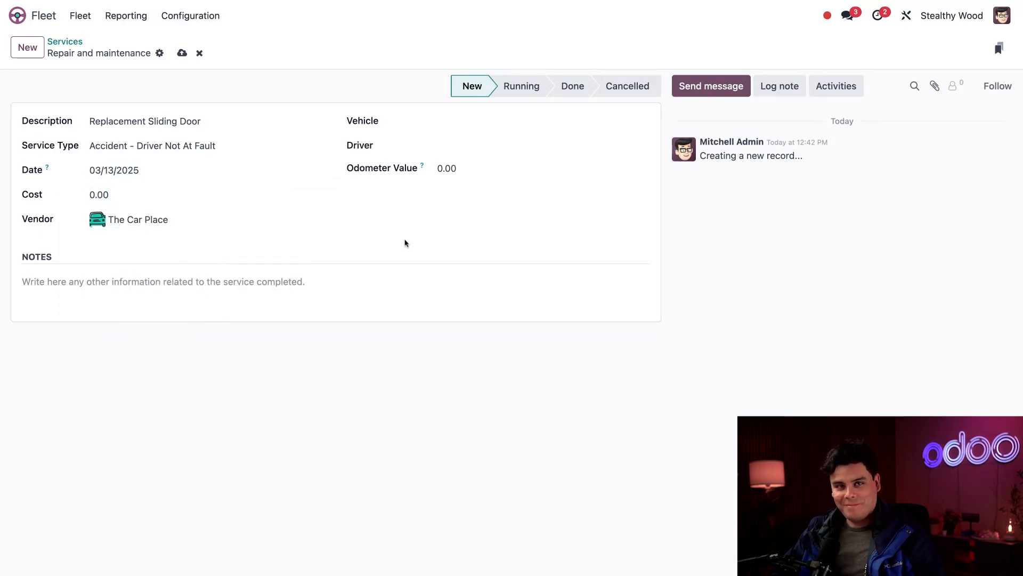
Search vehicles for cargo and pick the Ford/Transit Cargo Van/XYZ-9999.
click(489, 122)
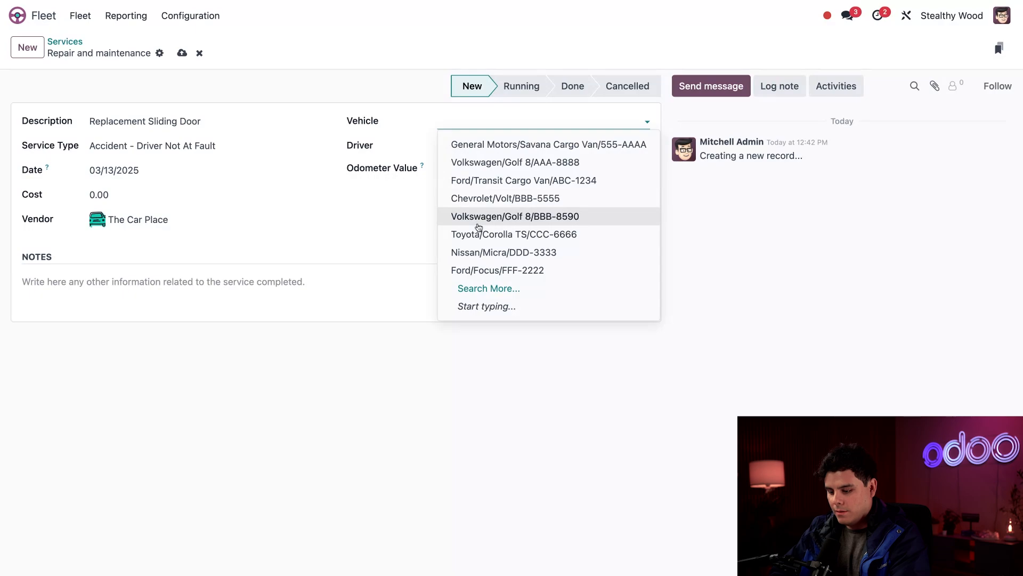
text(cargo)
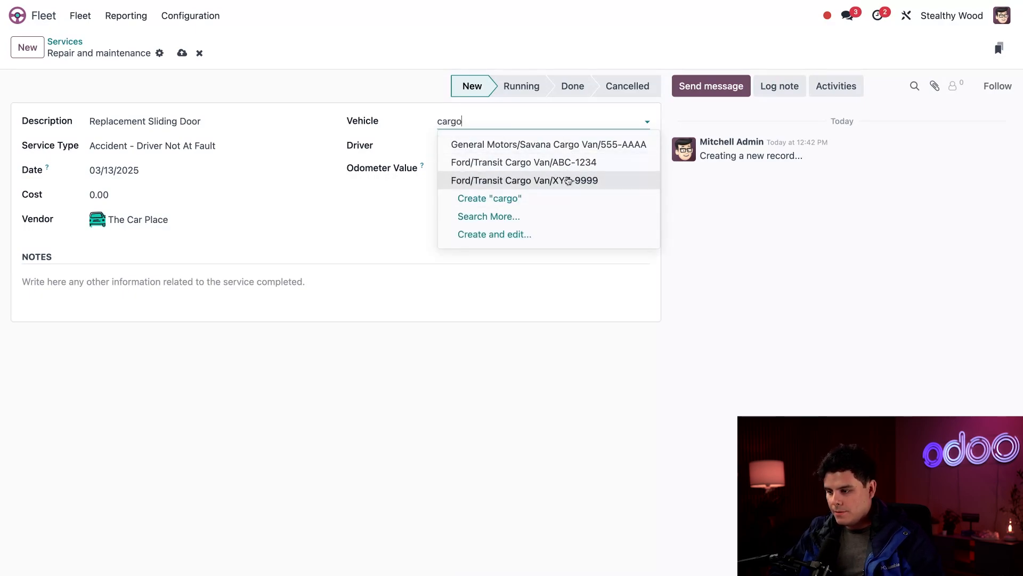
click(567, 182)
click(563, 253)
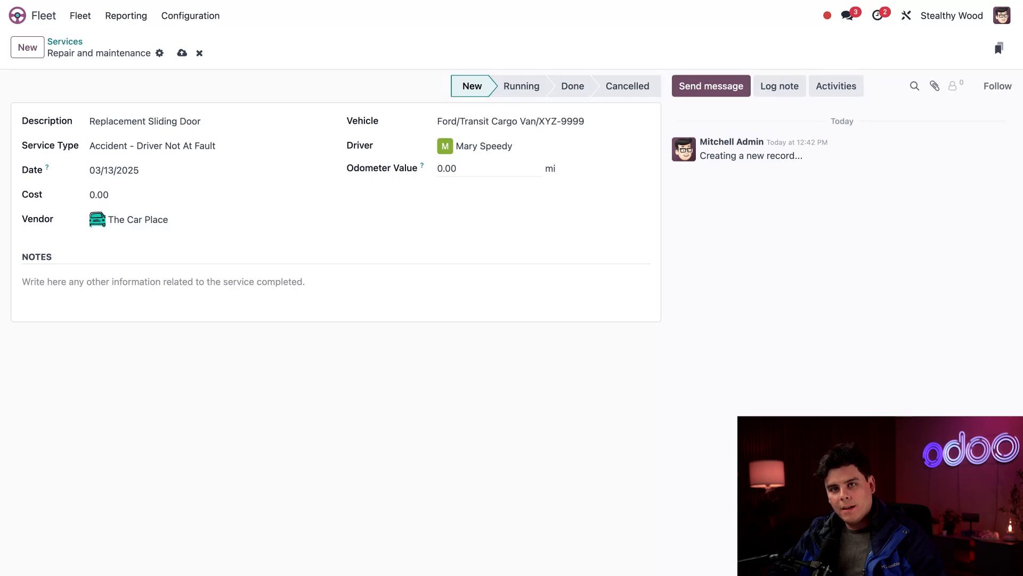
Set the odometer value to 658.
click(469, 169)
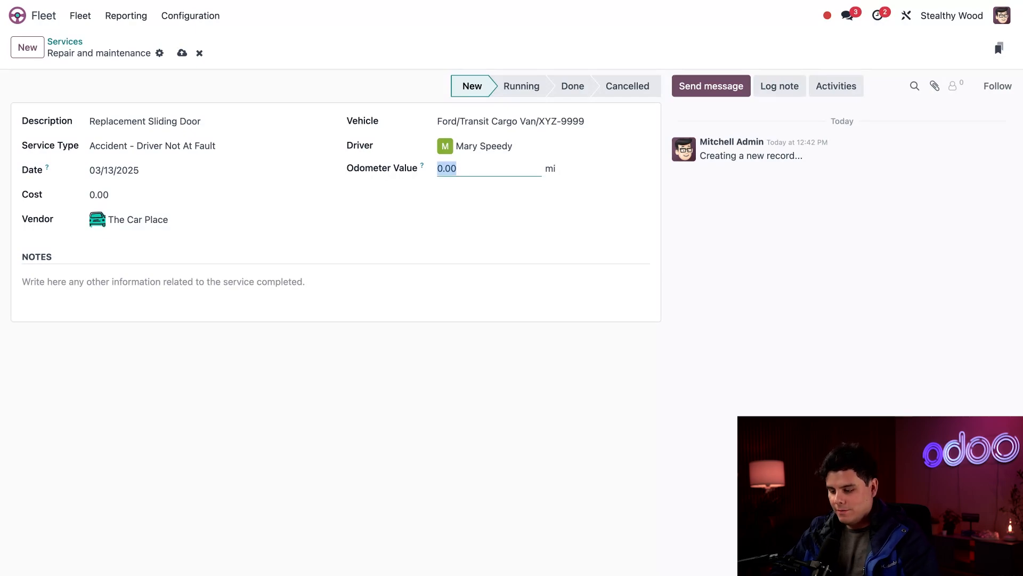
text(658)
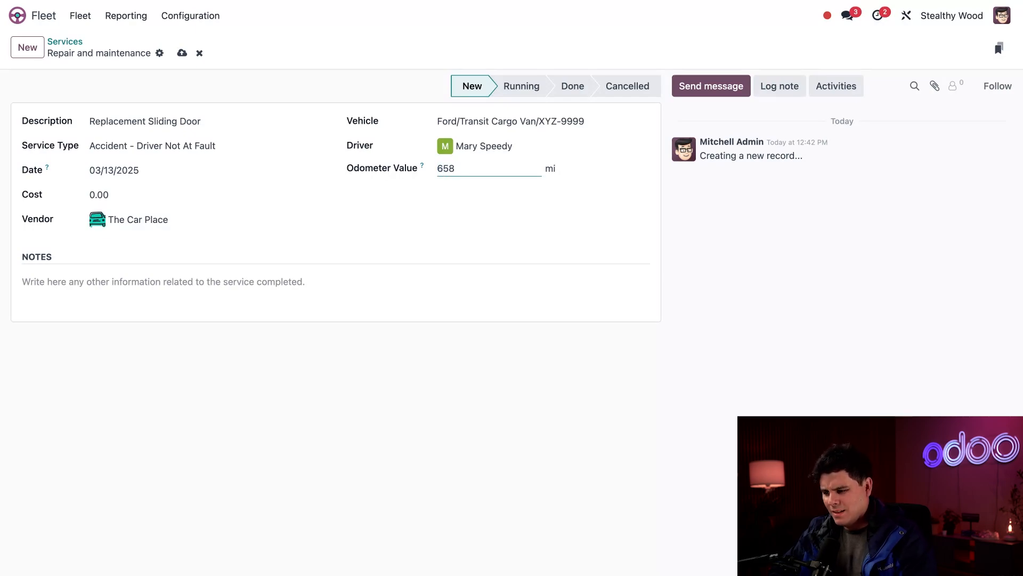
click(616, 259)
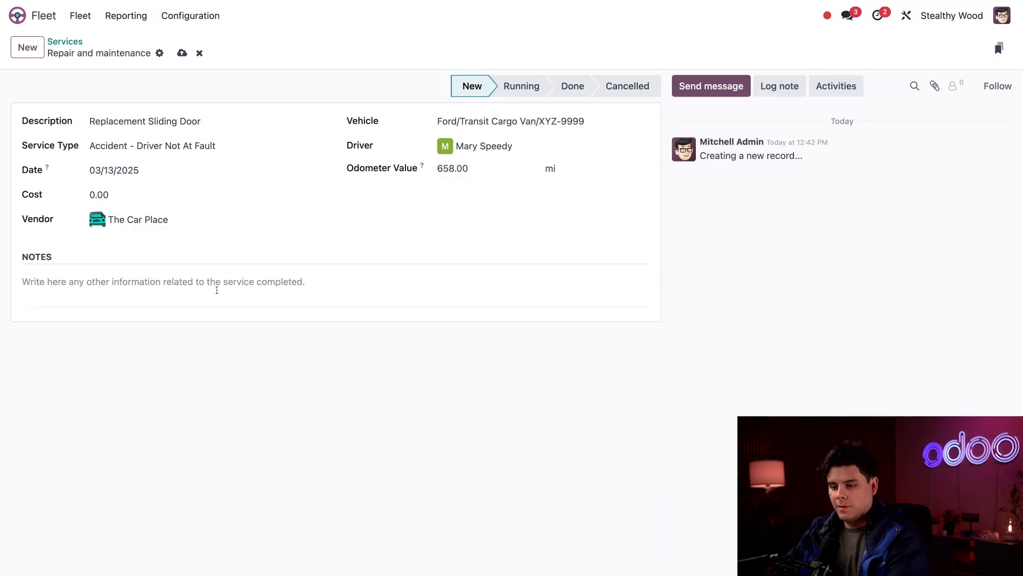
Add the note "T-boned at intersection" and return to the Services list, saving the record.
click(217, 290)
text(T-boned )
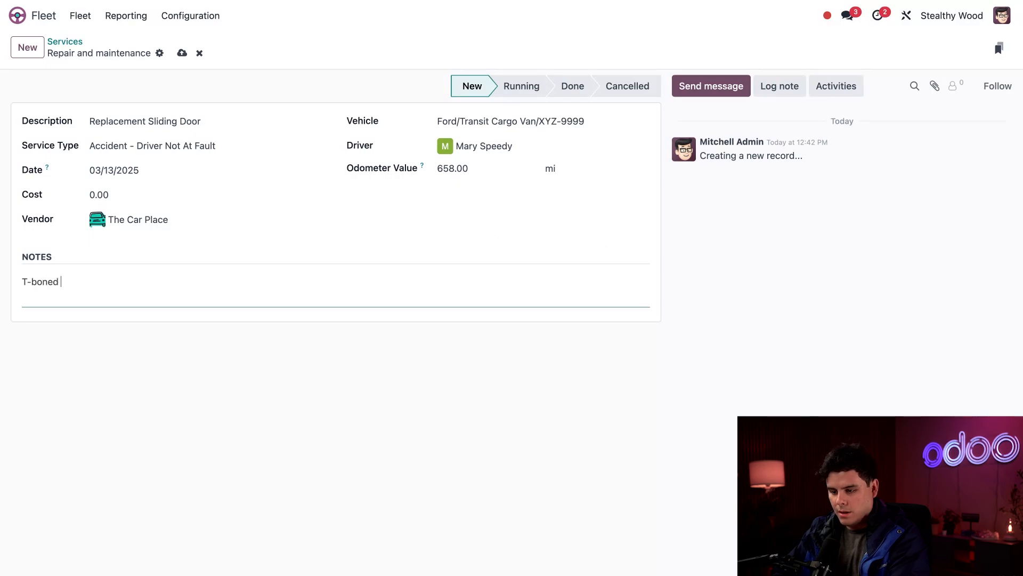
text(at intersectio)
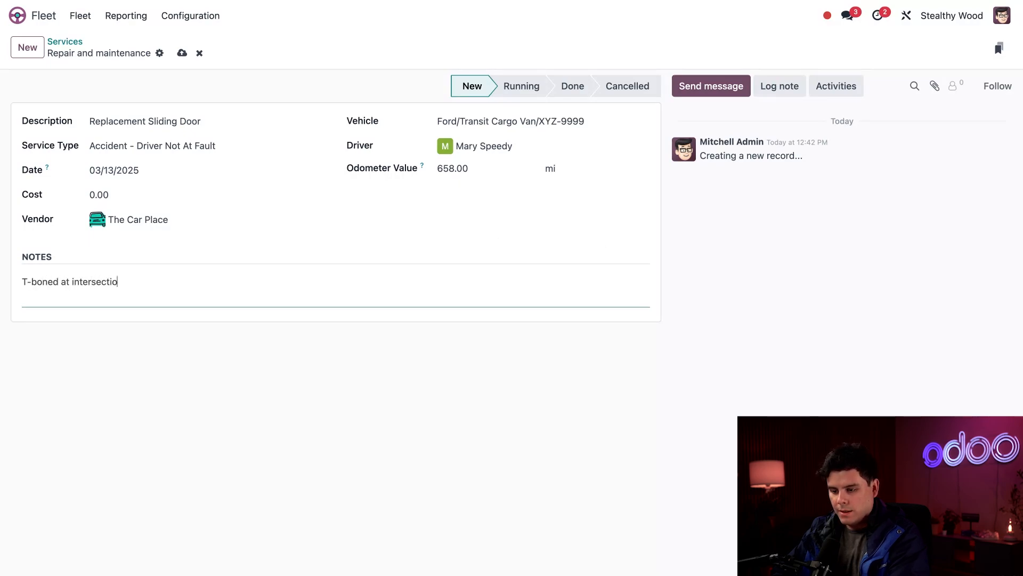
text(n)
click(380, 385)
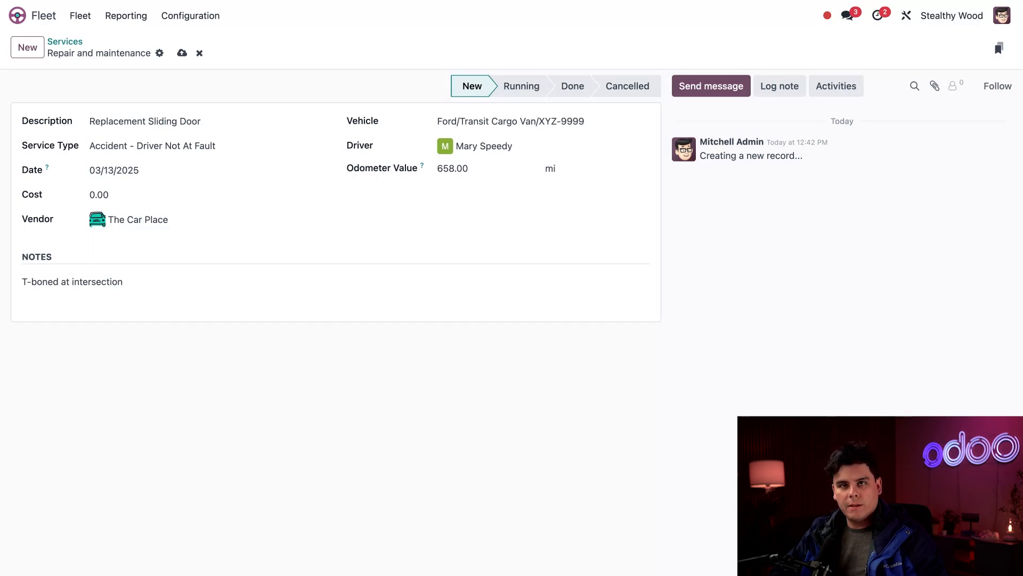
click(65, 42)
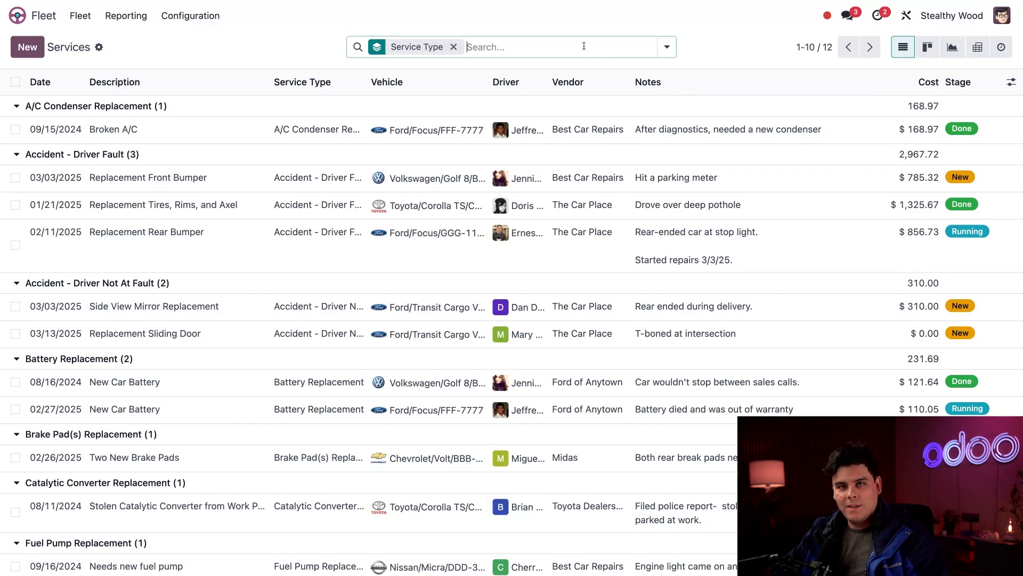
Add a custom filter with two rules matching services whose stage is New or Running.
click(584, 46)
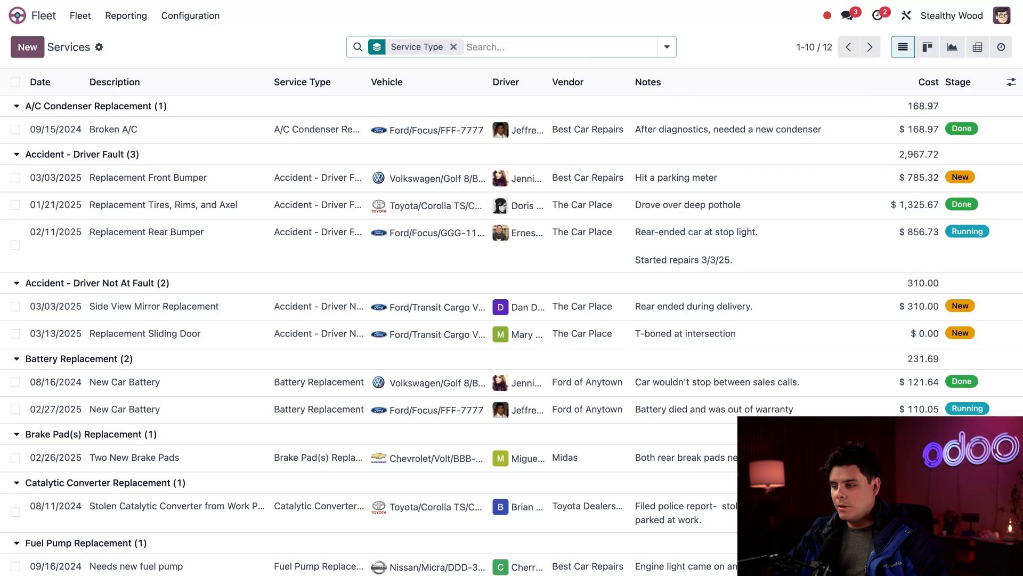
click(667, 47)
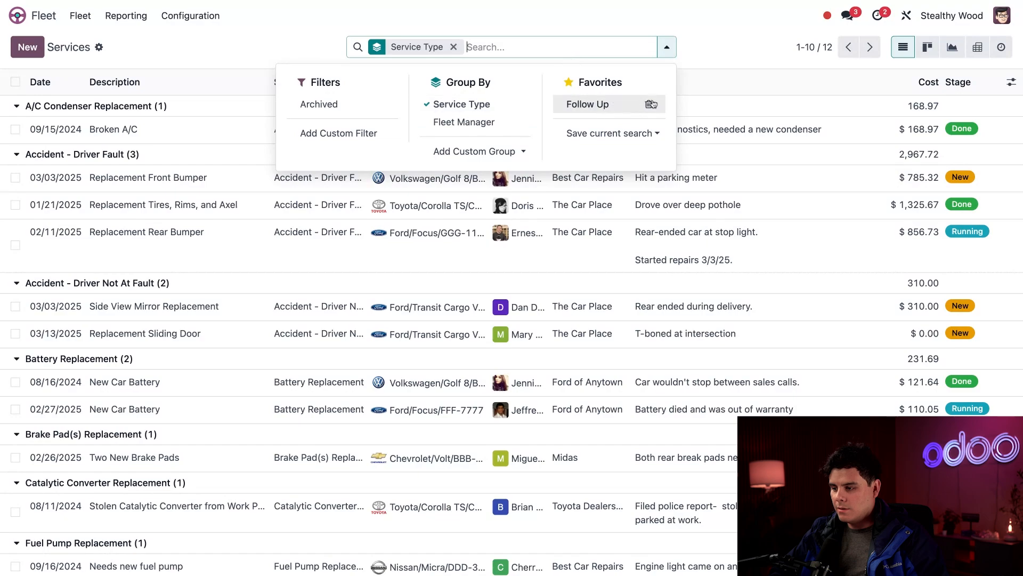
click(360, 136)
click(283, 286)
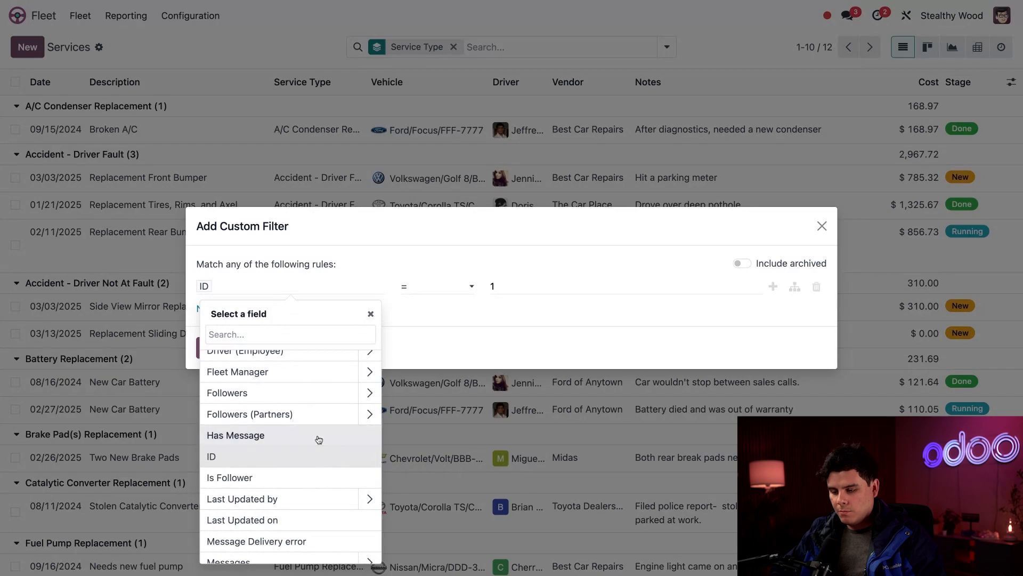
scroll(317, 440, down, 5)
click(336, 424)
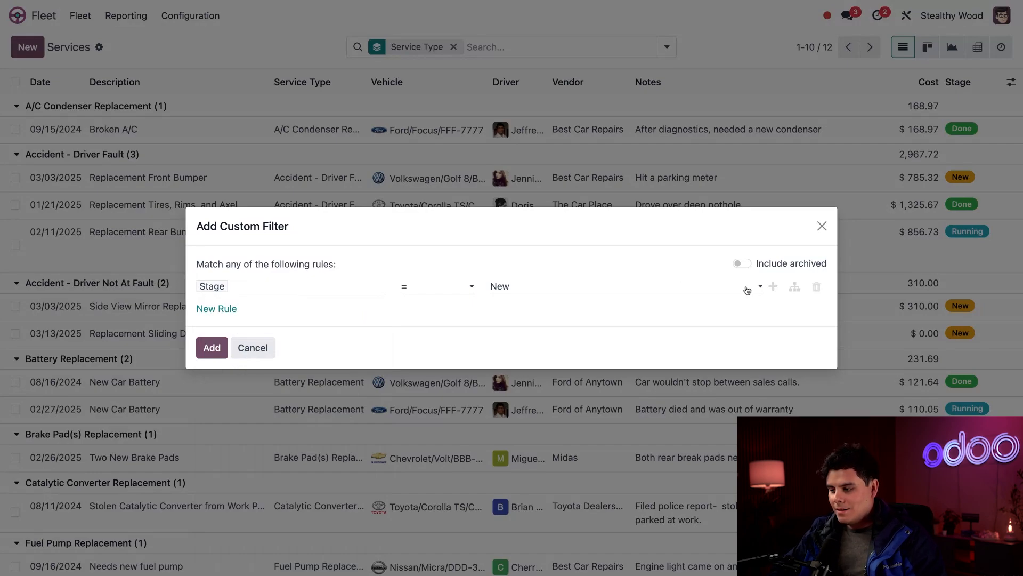
click(773, 288)
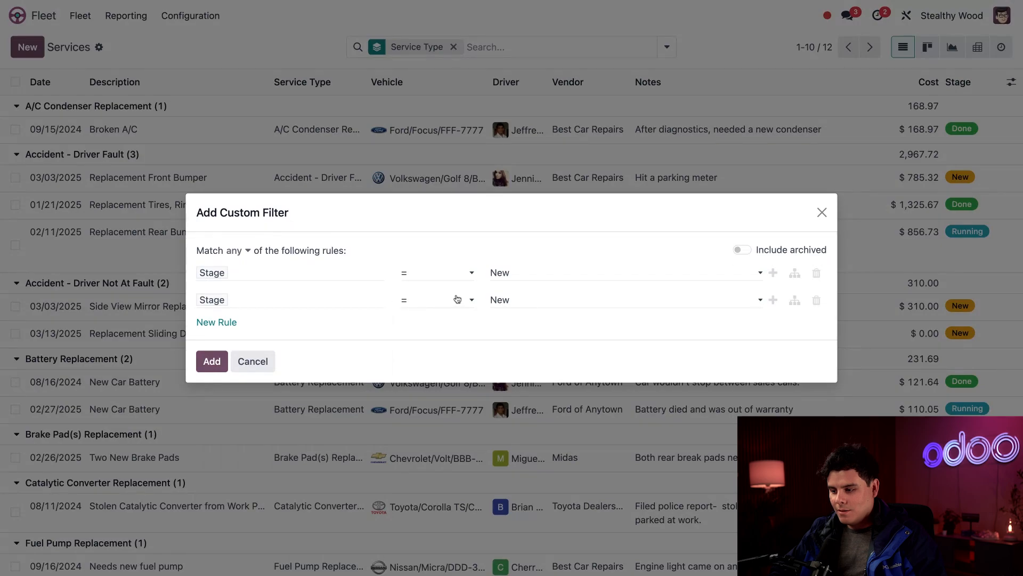
click(492, 320)
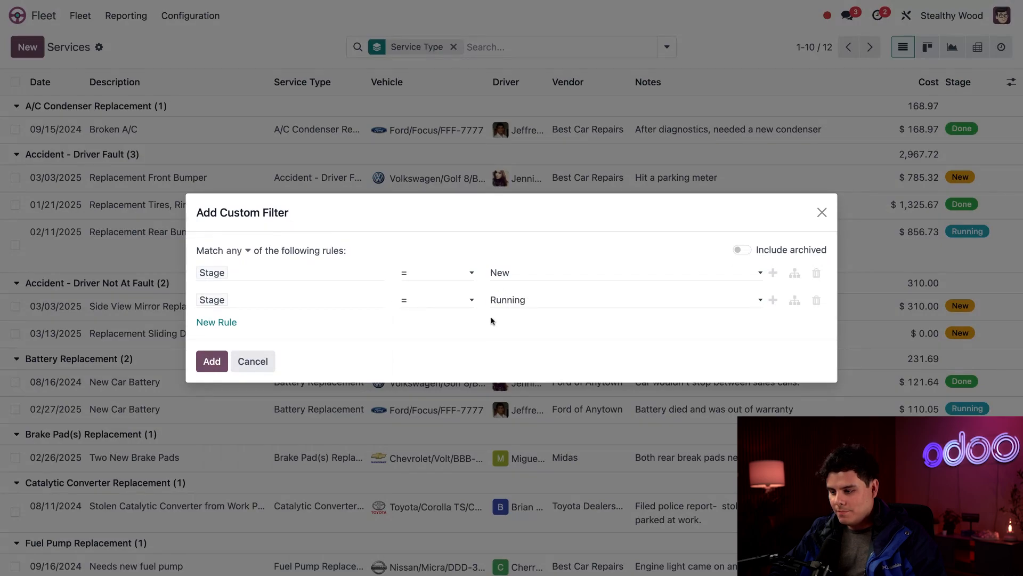
click(549, 309)
click(549, 308)
click(451, 321)
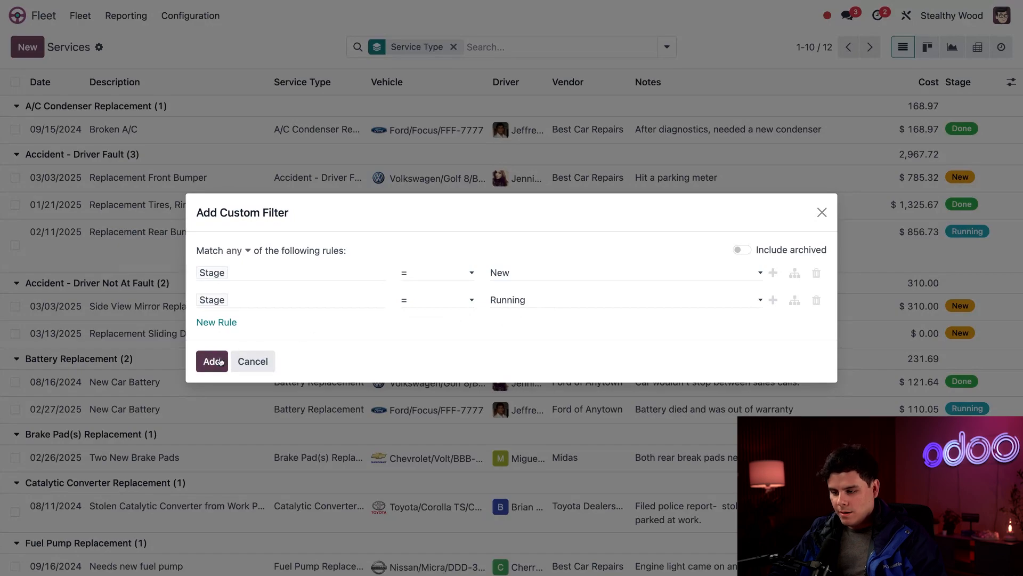
click(212, 361)
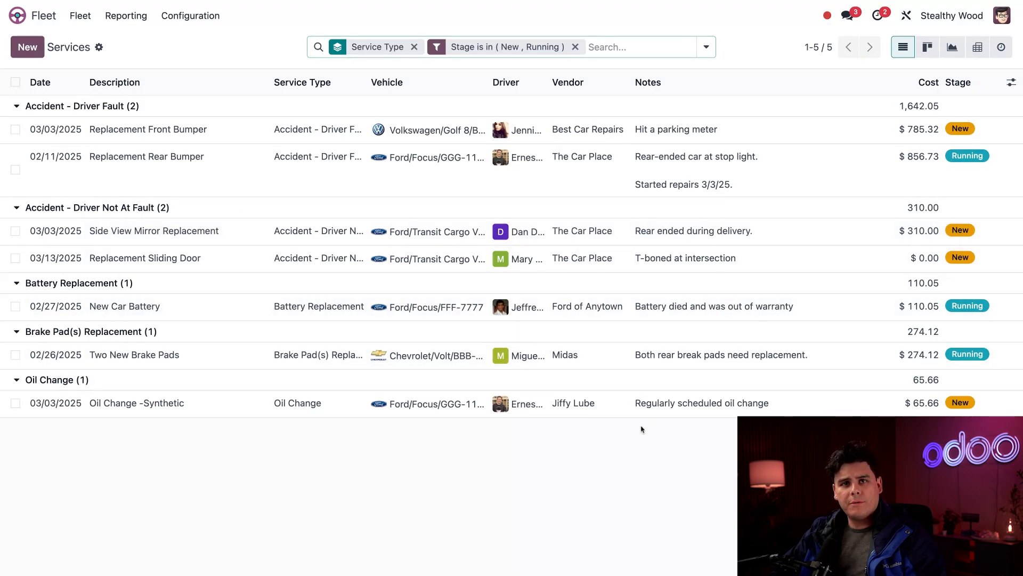
Delete the existing Follow Up favorite search.
click(660, 48)
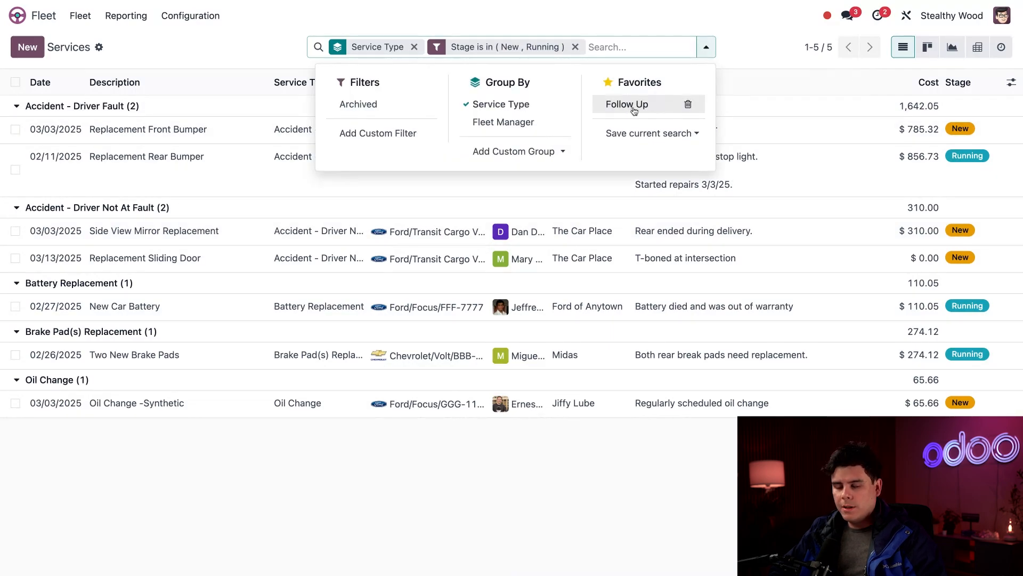
click(688, 105)
click(339, 330)
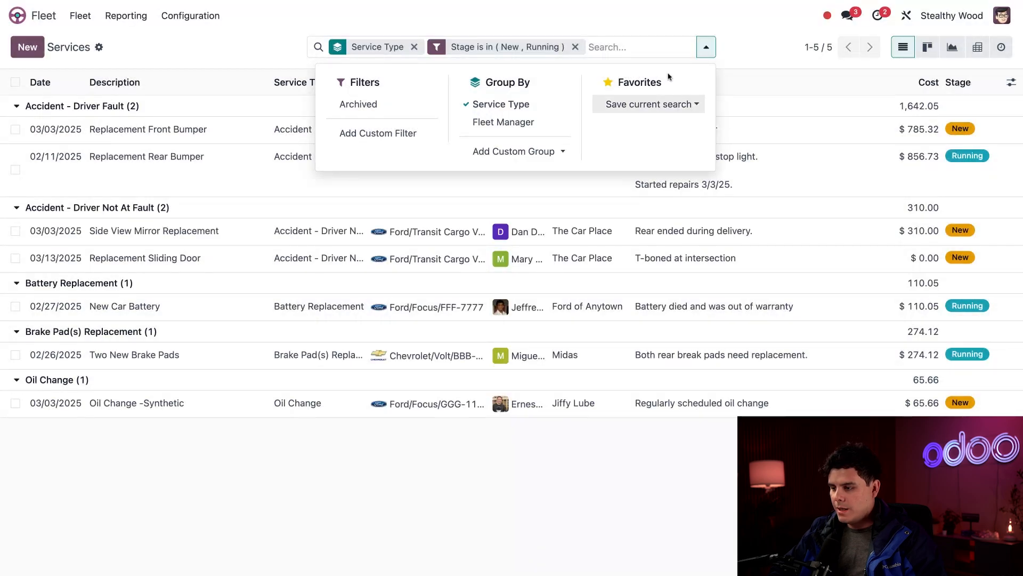
Save the current filtered search as a favorite named Follow Up.
click(693, 104)
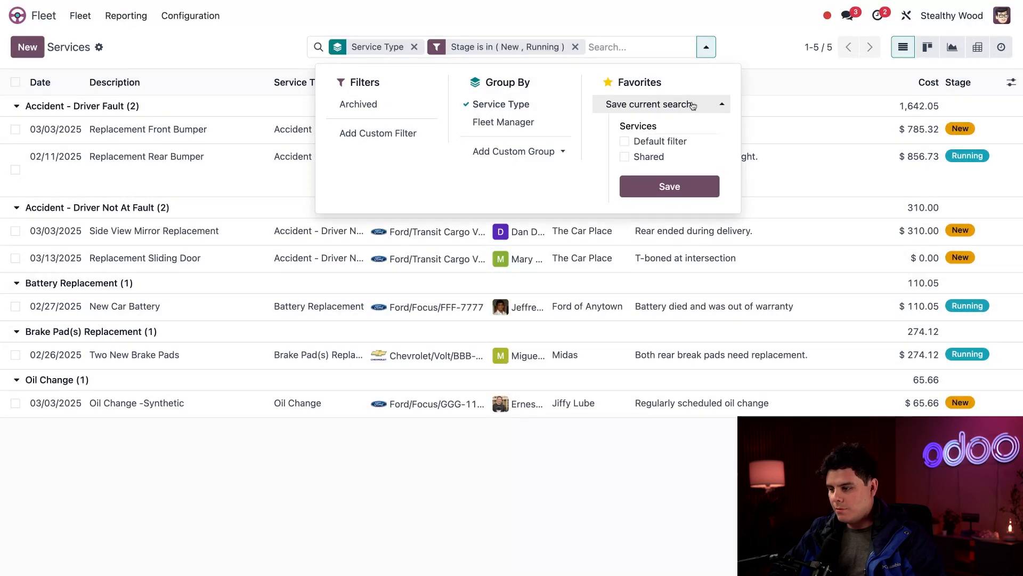
double_click(660, 128)
text(Follow Up)
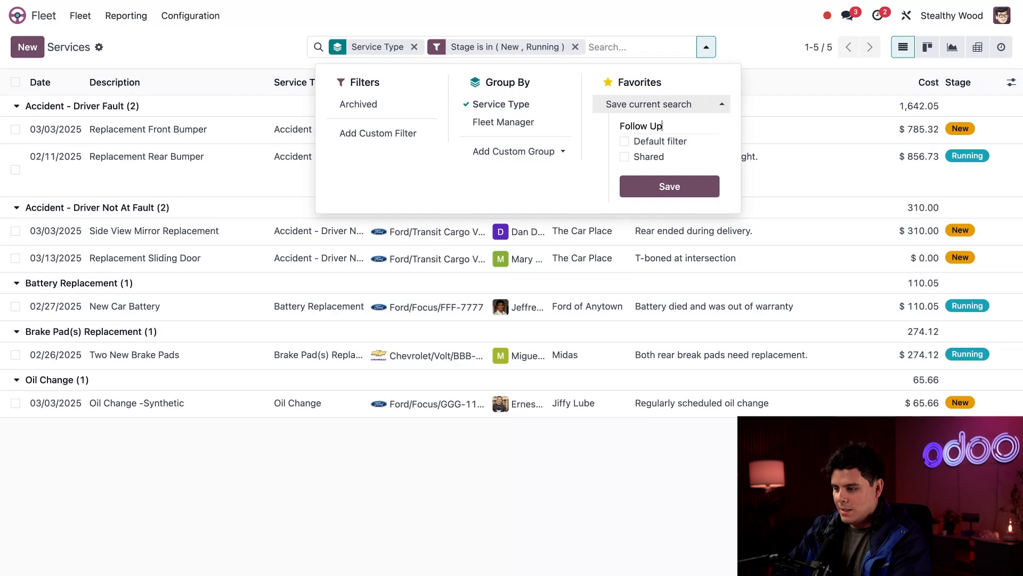
click(658, 186)
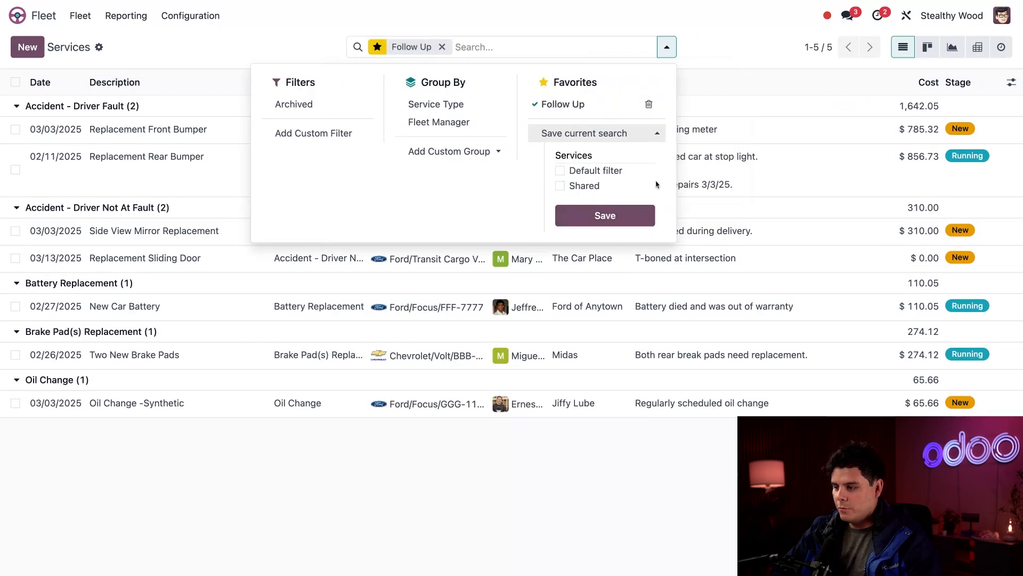
click(718, 56)
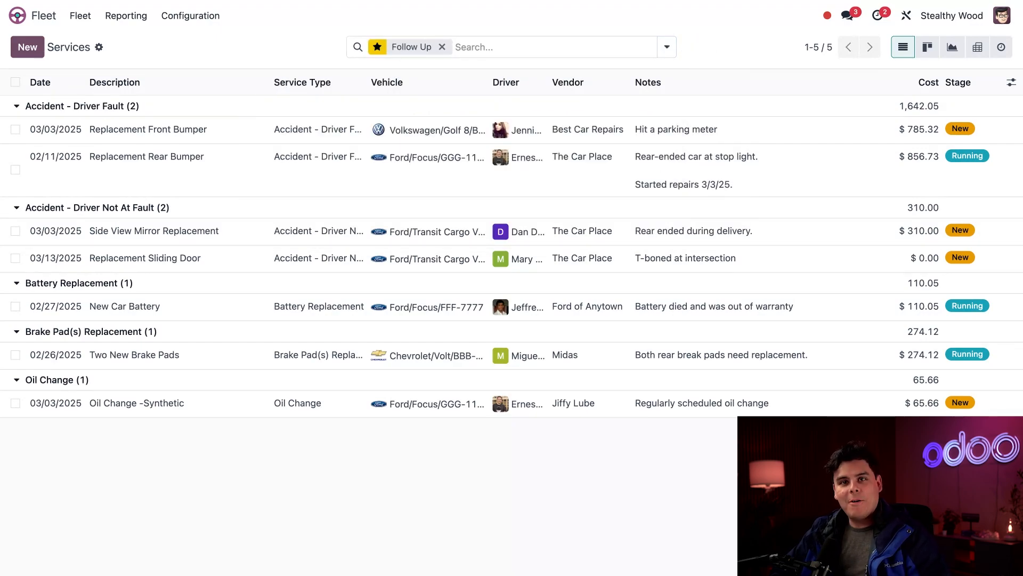
Clear the Follow Up filter and reapply the Follow Up favorite search to compare the lists.
click(441, 47)
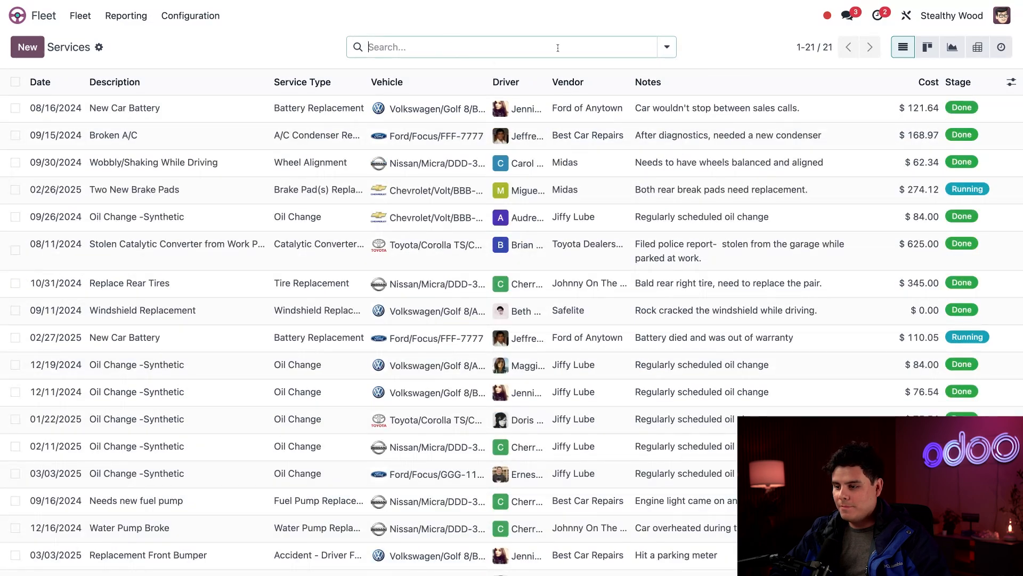
click(666, 47)
click(587, 104)
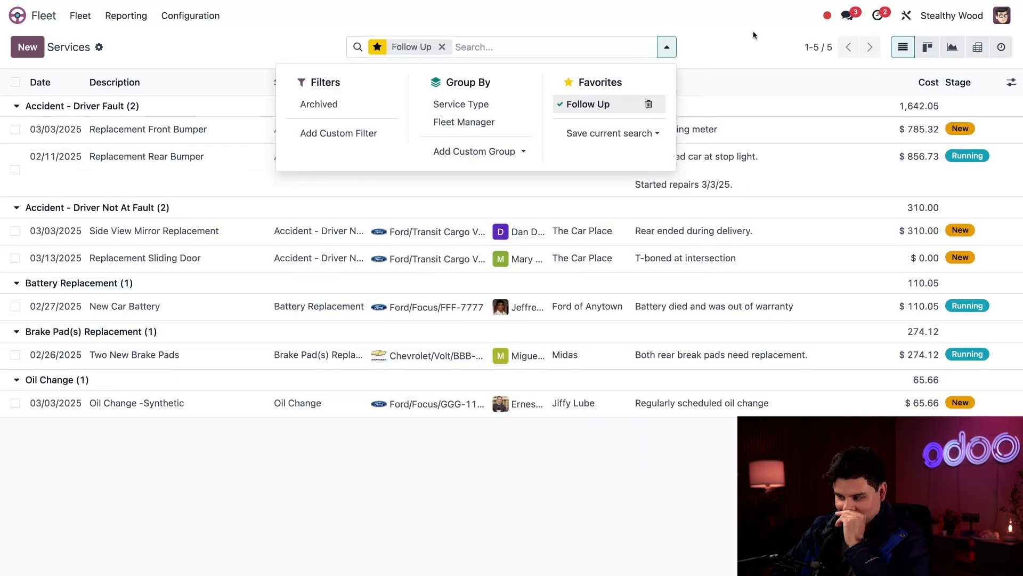
click(753, 35)
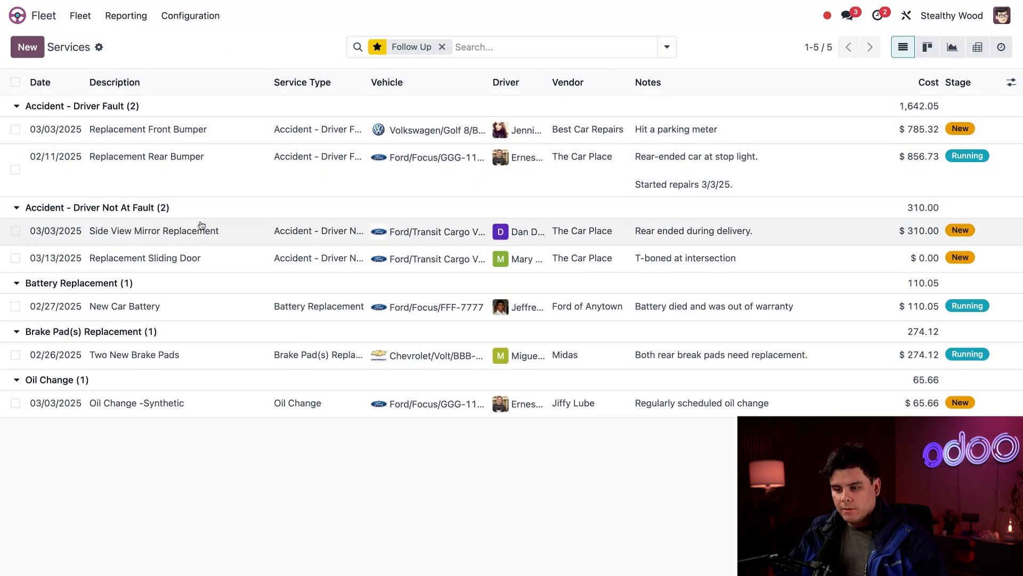
Open the Side View Mirror Replacement service, set its cost to 376.53 and move its stage to Running.
click(216, 232)
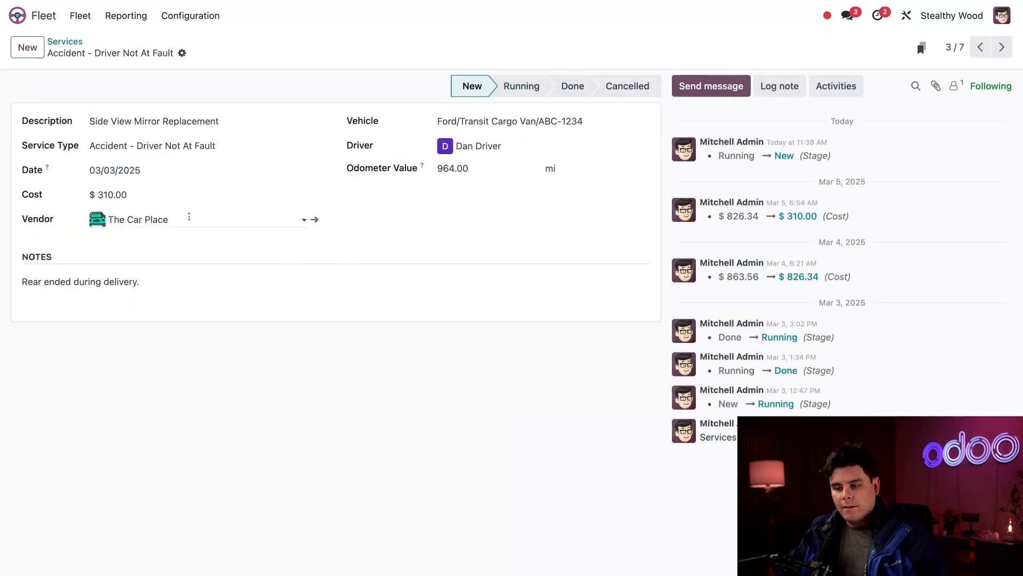
click(148, 199)
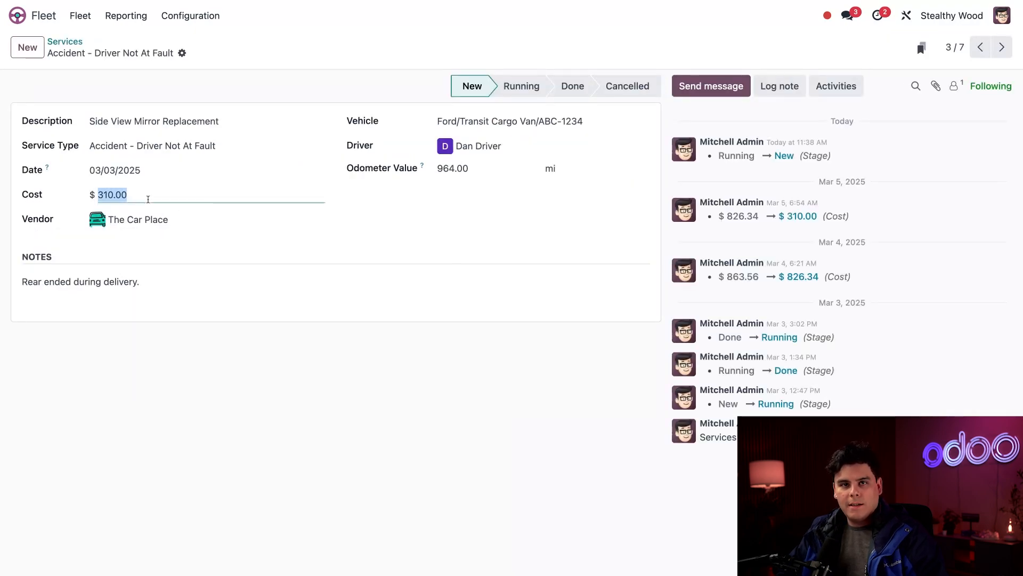
text(37)
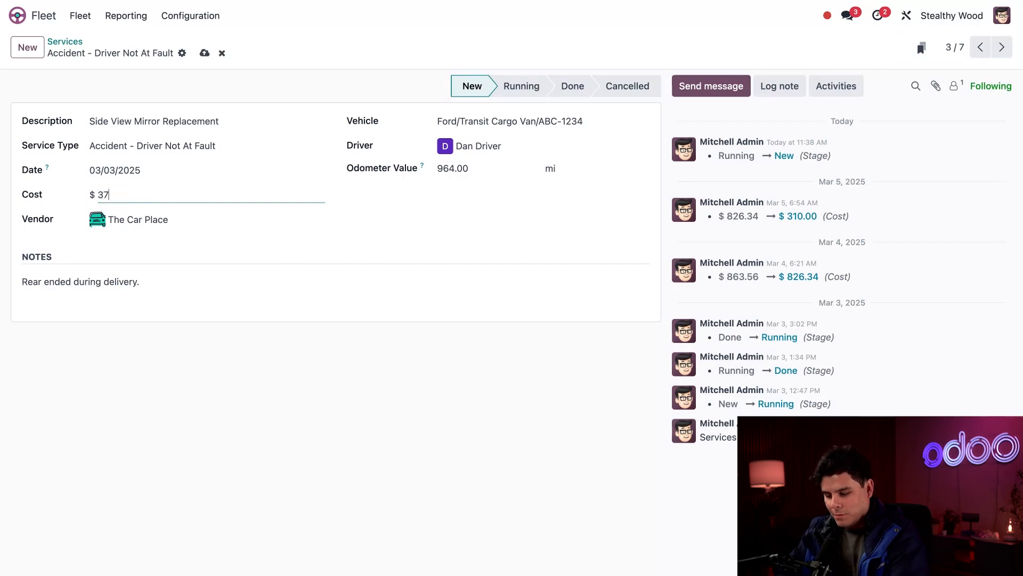
text(6.53)
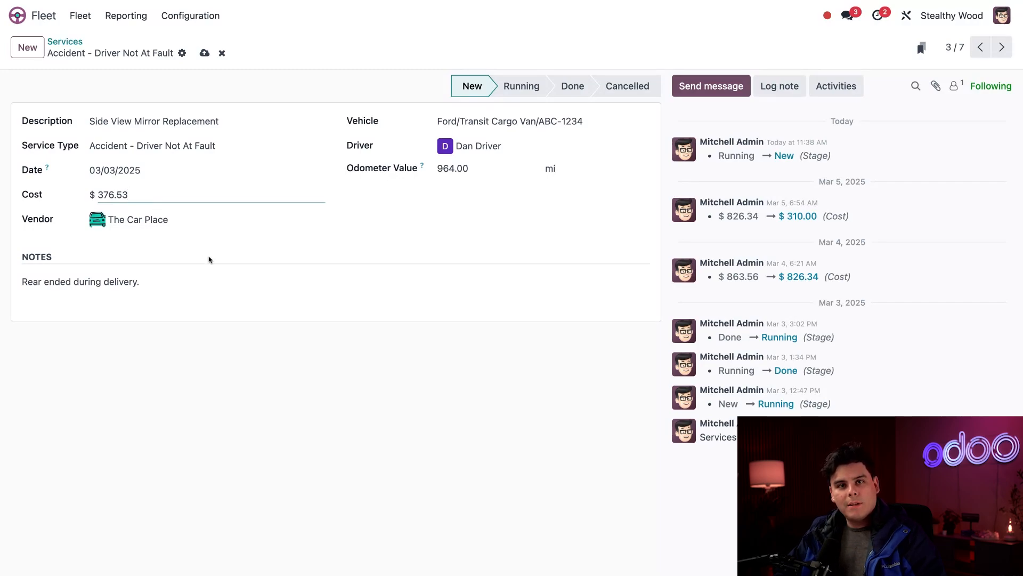
click(520, 86)
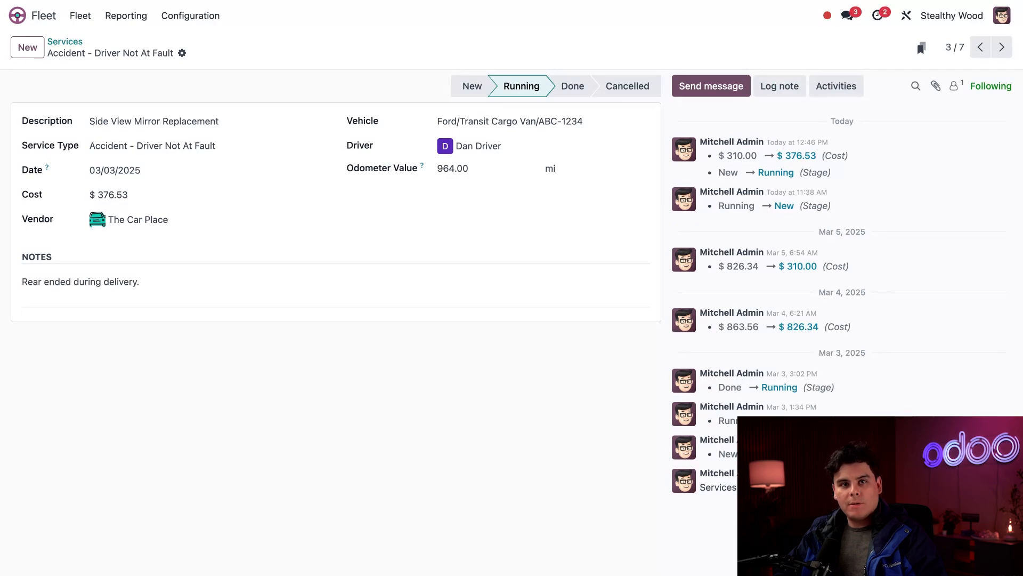
Append "Started repairs today 3/13/2025" to the service's notes and return to the Services list, saving the record.
click(218, 284)
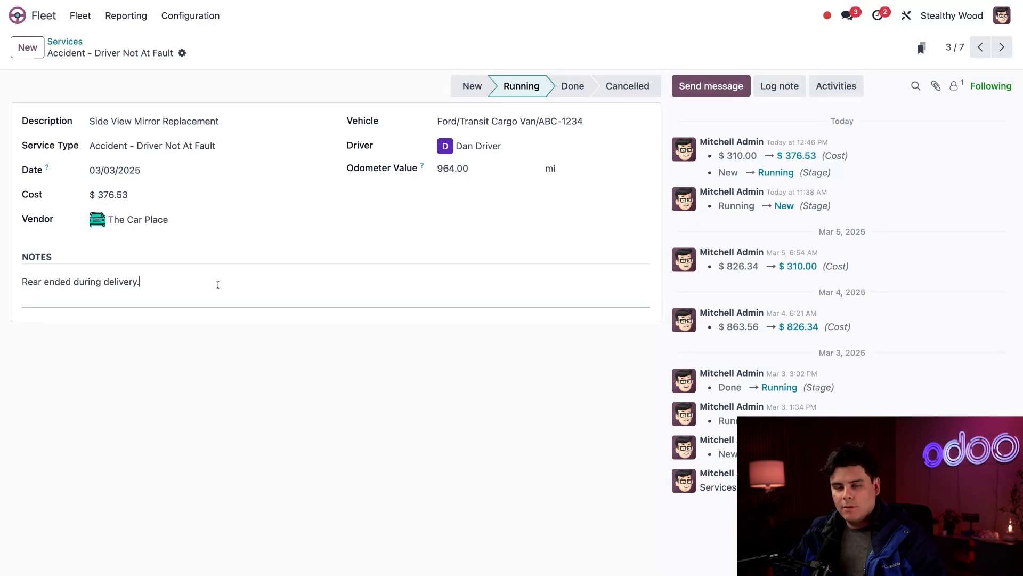
text(Start)
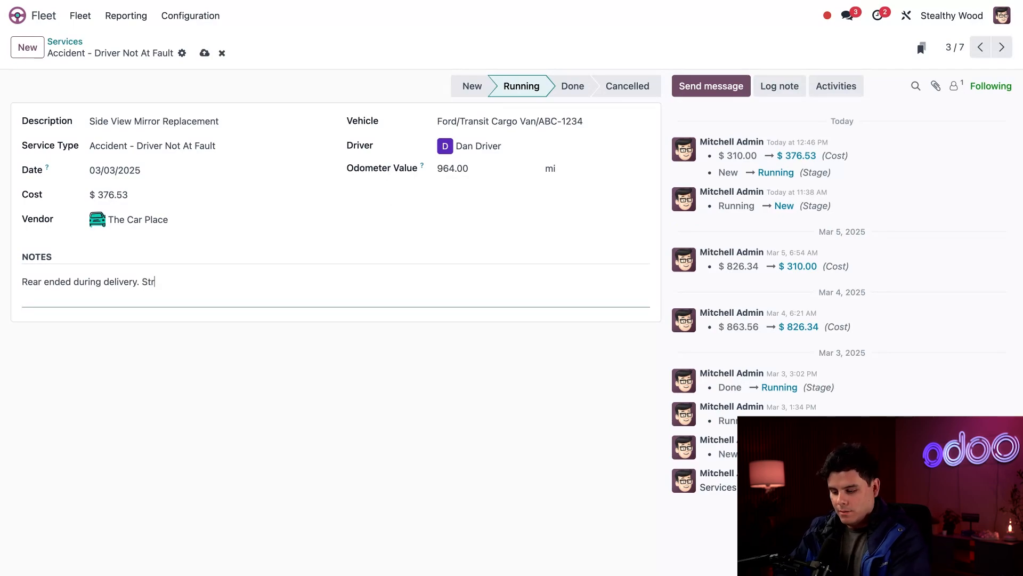
text(ed )
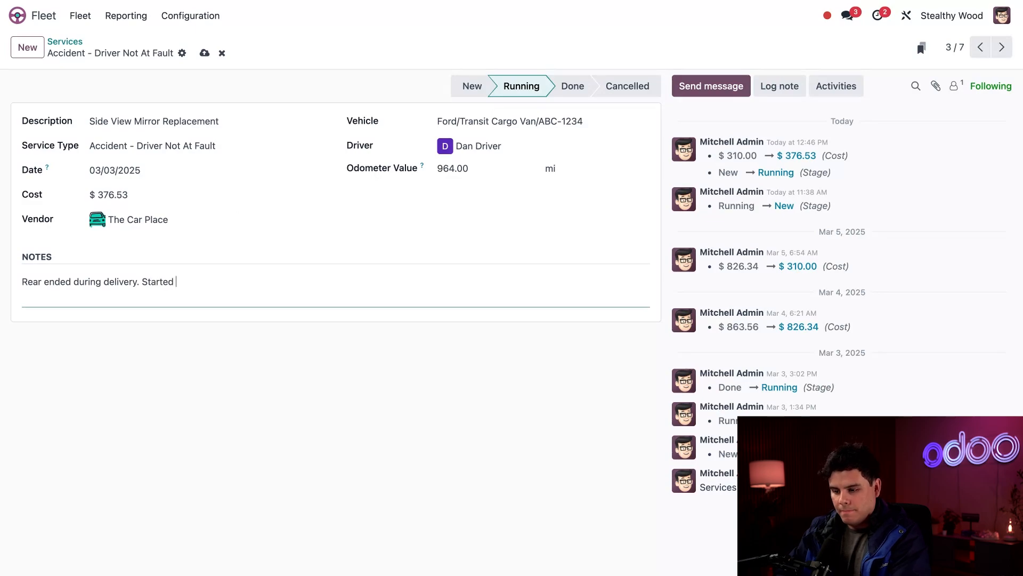
text(repairs today )
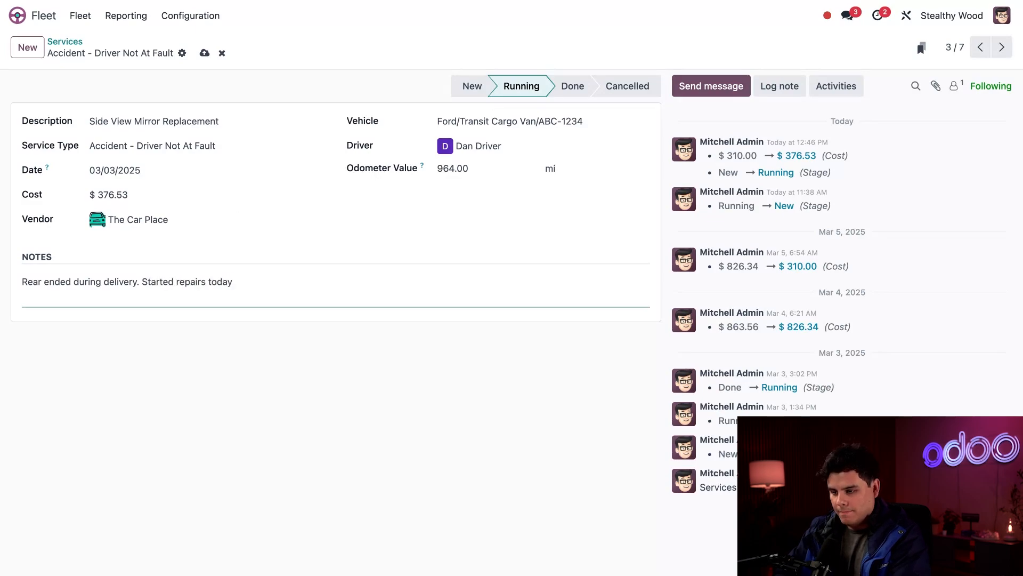
text(3/)
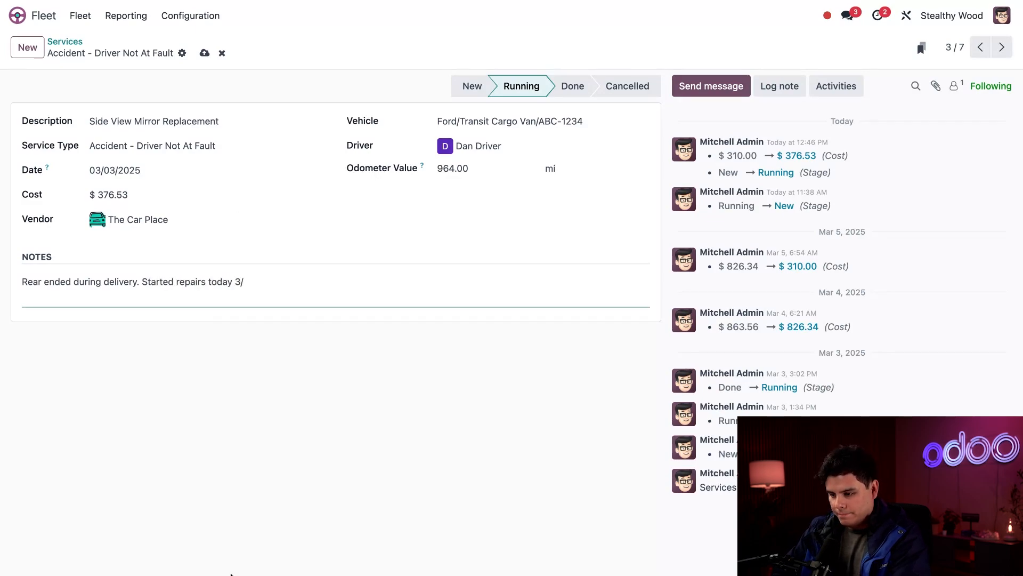
text(13/20)
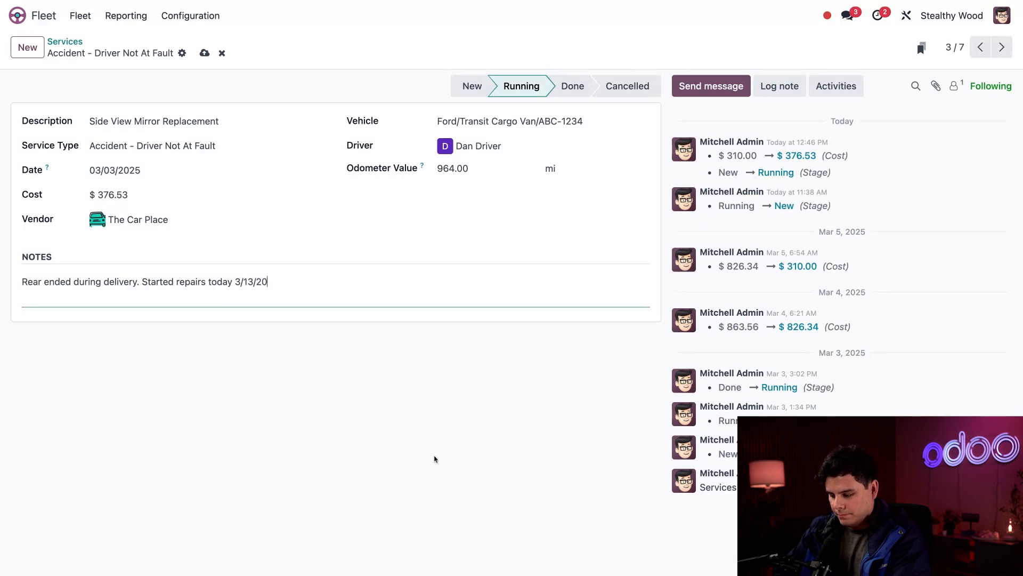
text(25)
click(497, 445)
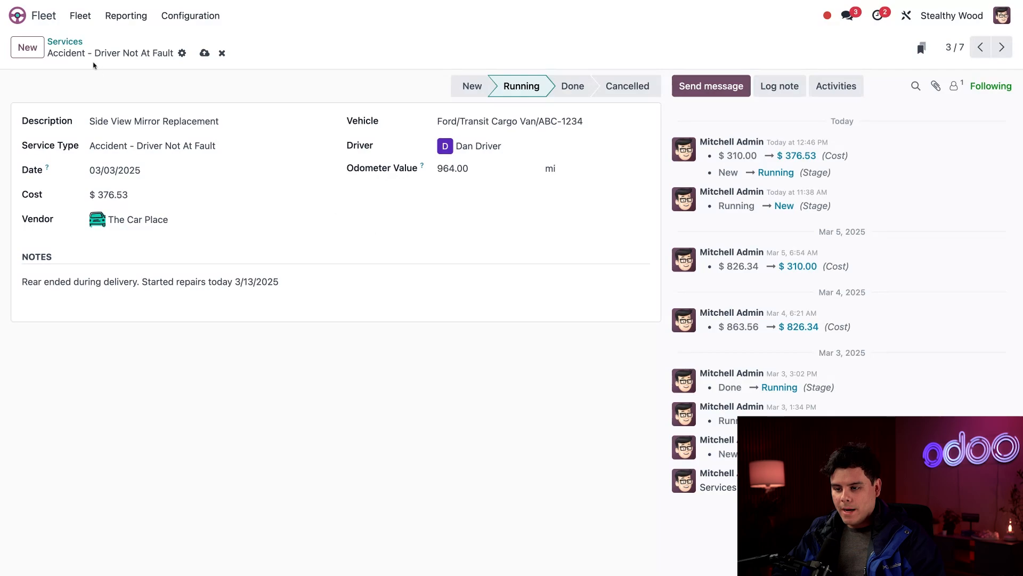
click(71, 43)
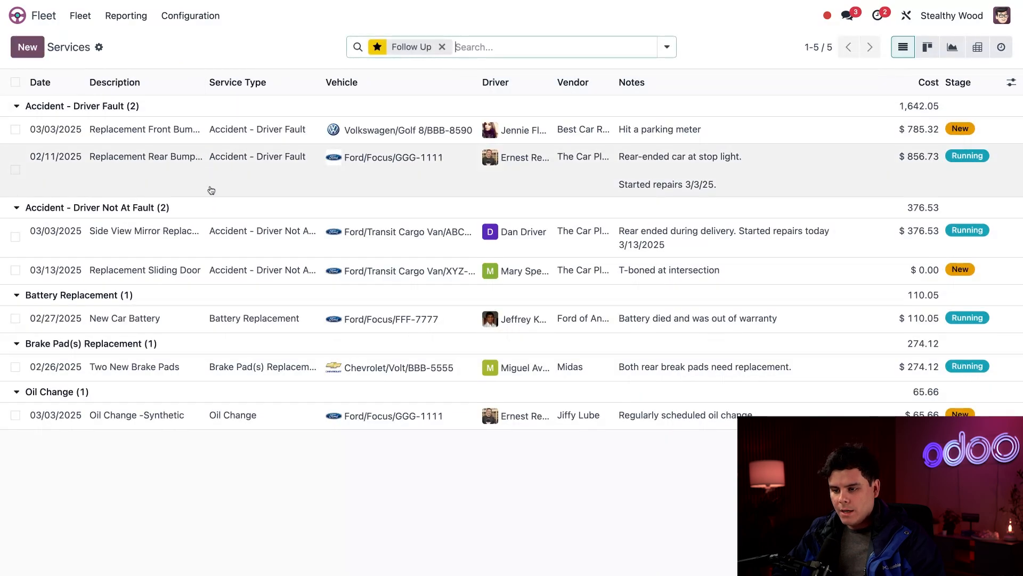
Open the Replacement Front Bumper service, set its cost to 897.34 and stage to Done, returning to the Services list.
click(158, 140)
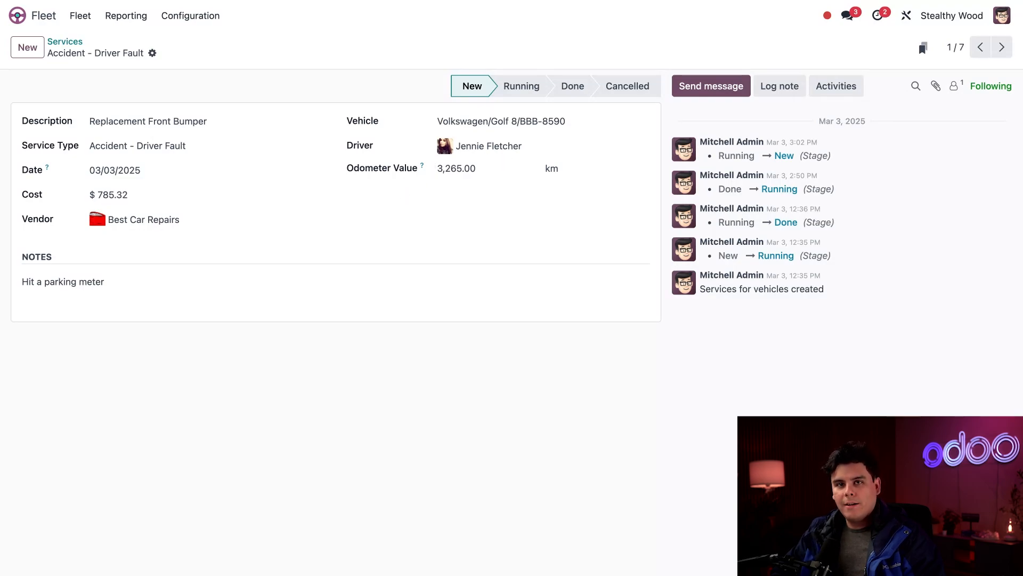
click(176, 198)
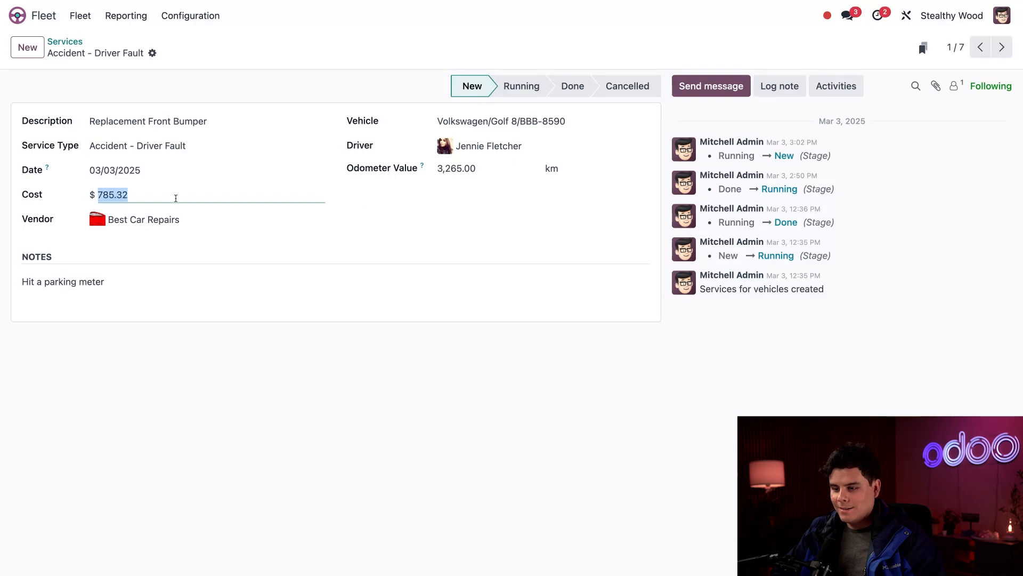
text(897)
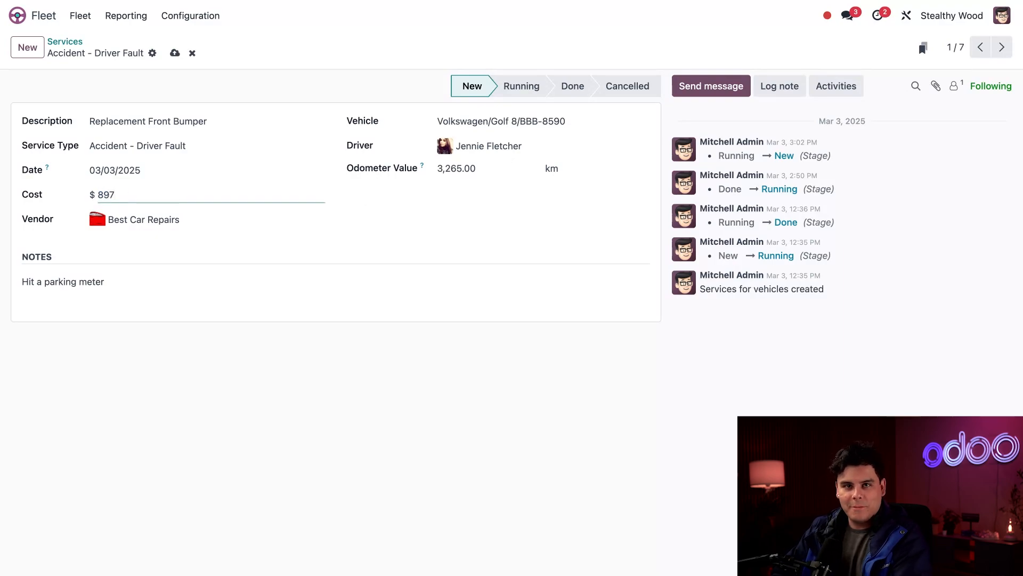
text(.34)
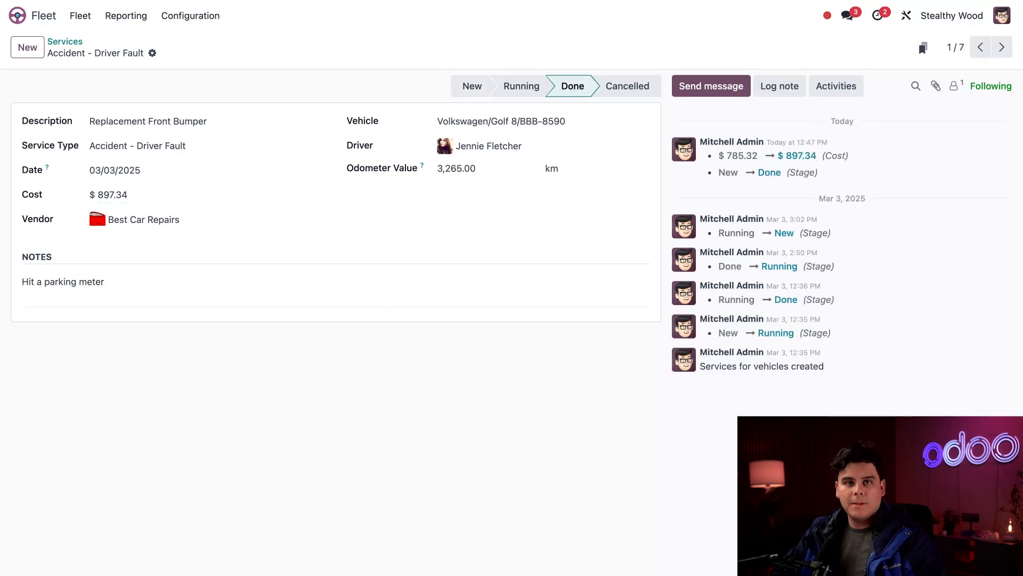
click(64, 41)
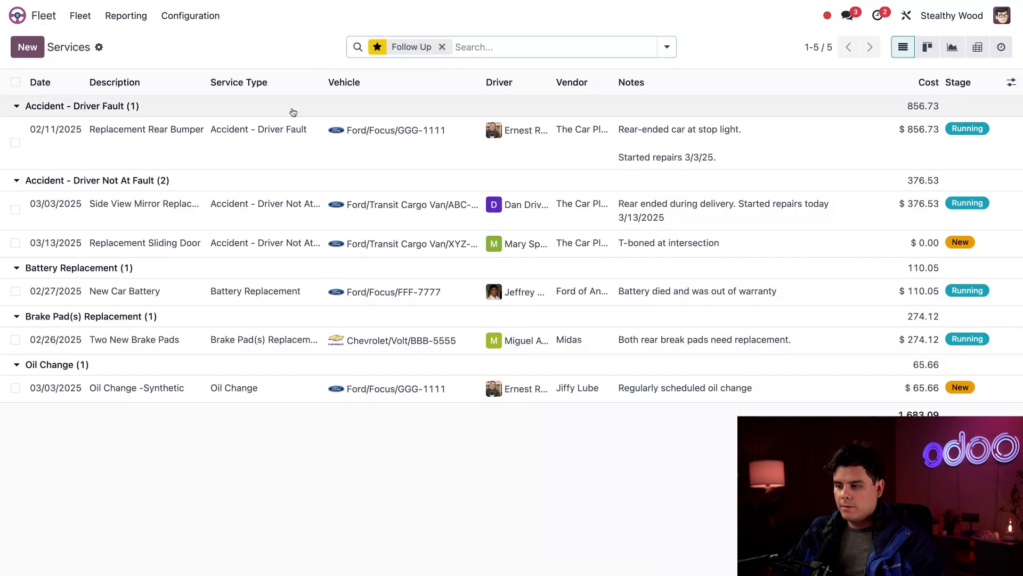